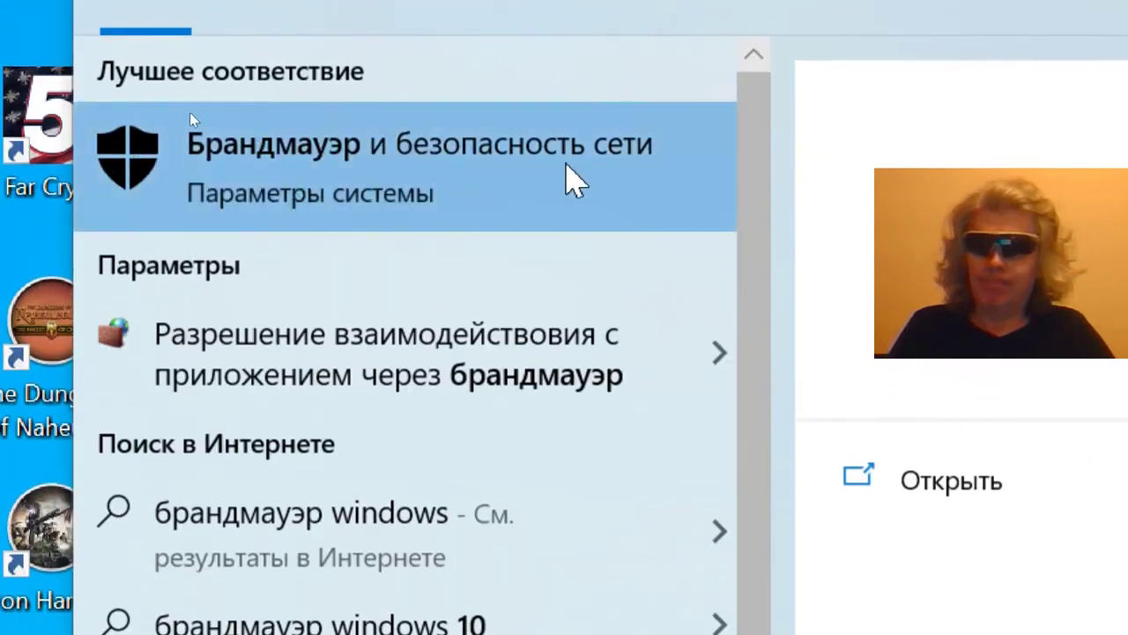
Step: Open the firewall's advanced settings from the firewall and network protection page and display the outbound connection rules
click(351, 172)
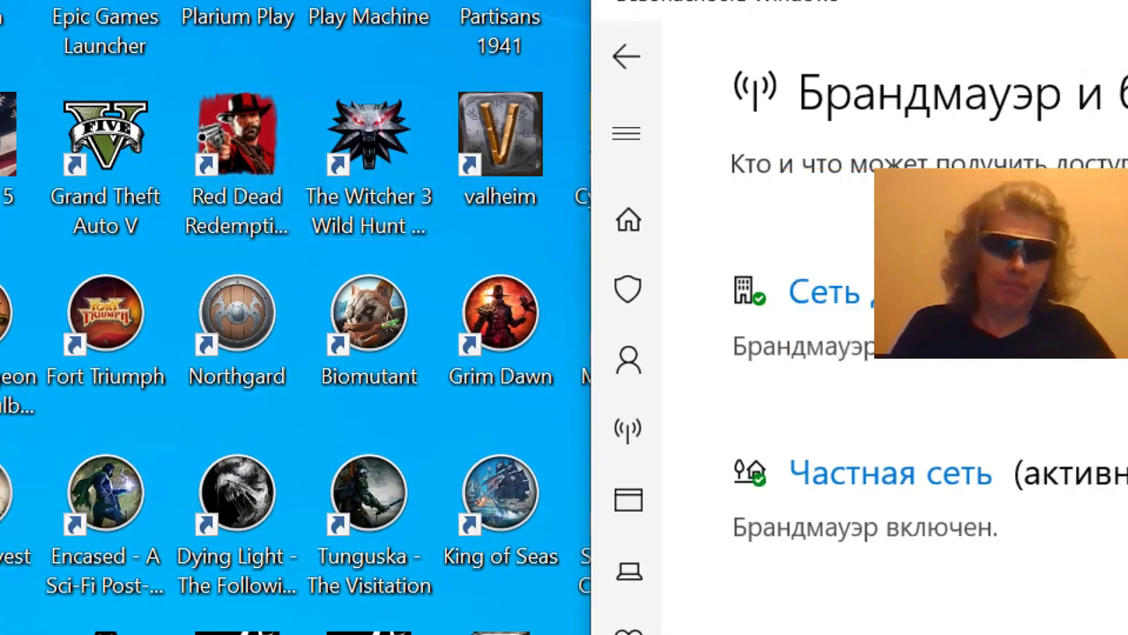
scroll(582, 403, down, 7)
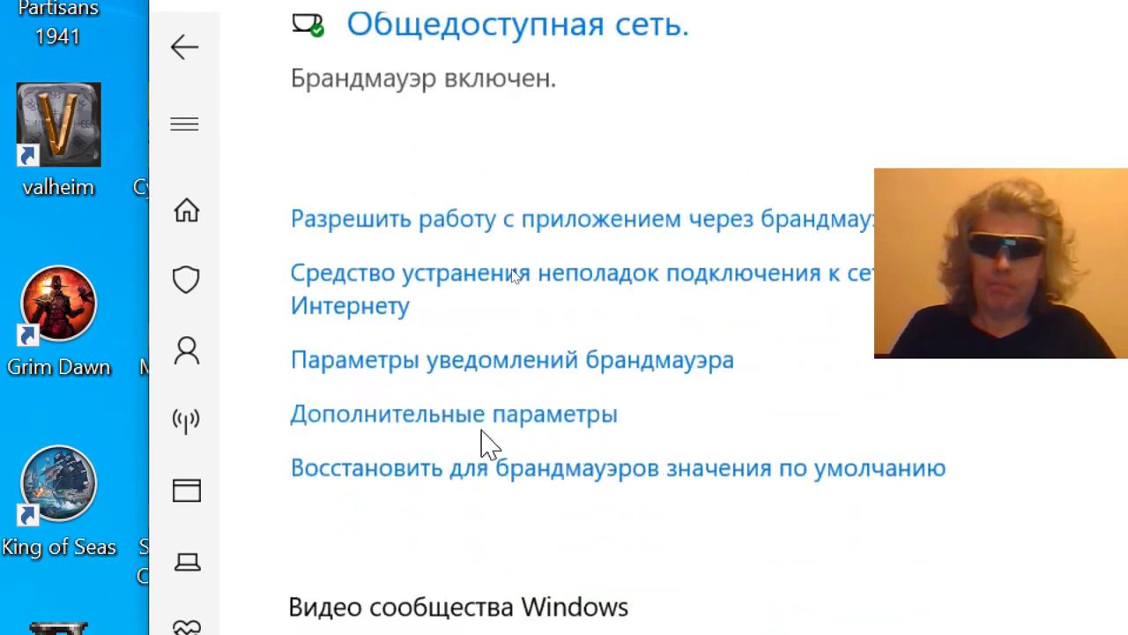
click(414, 432)
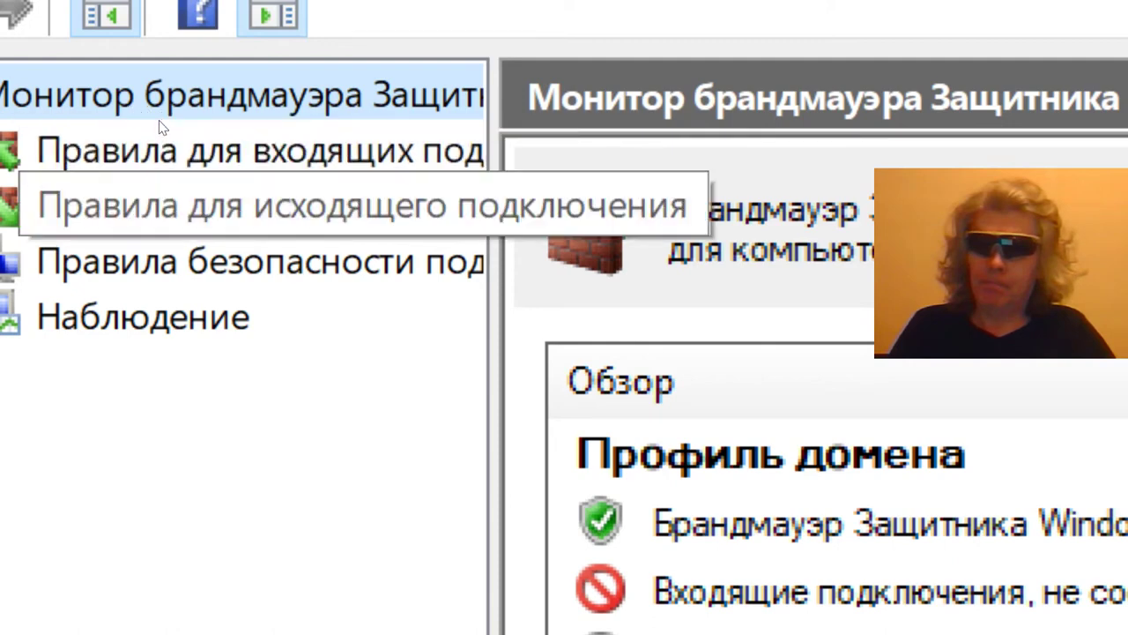
click(161, 126)
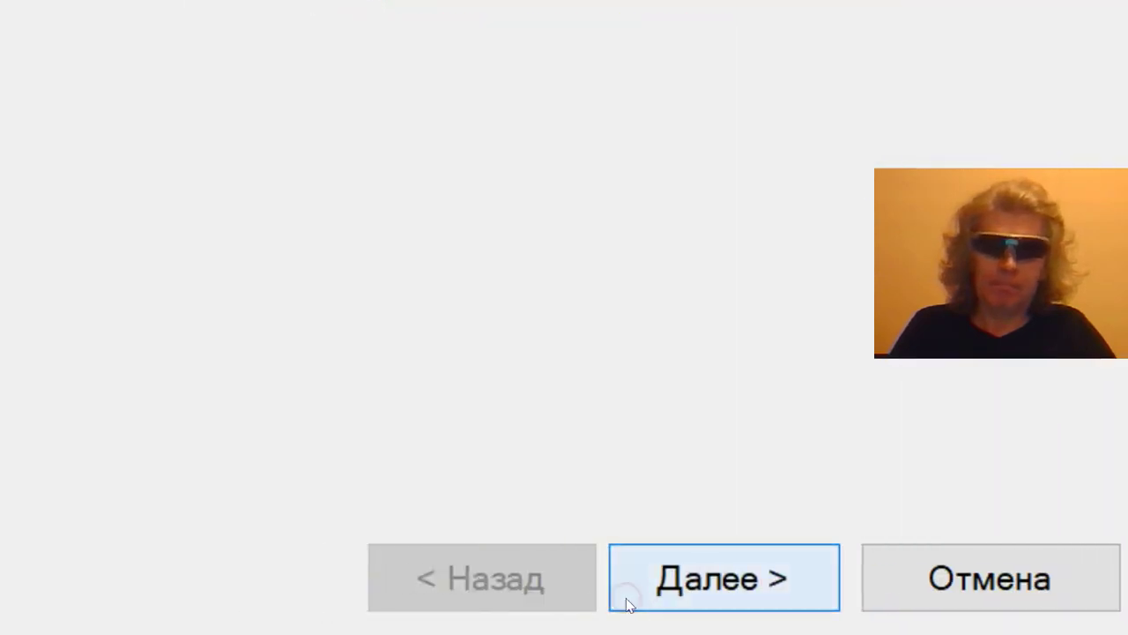
Step: Set up a new outbound rule for a program and choose Resolve.exe from the DaVinci Resolve folder as its program path
click(626, 601)
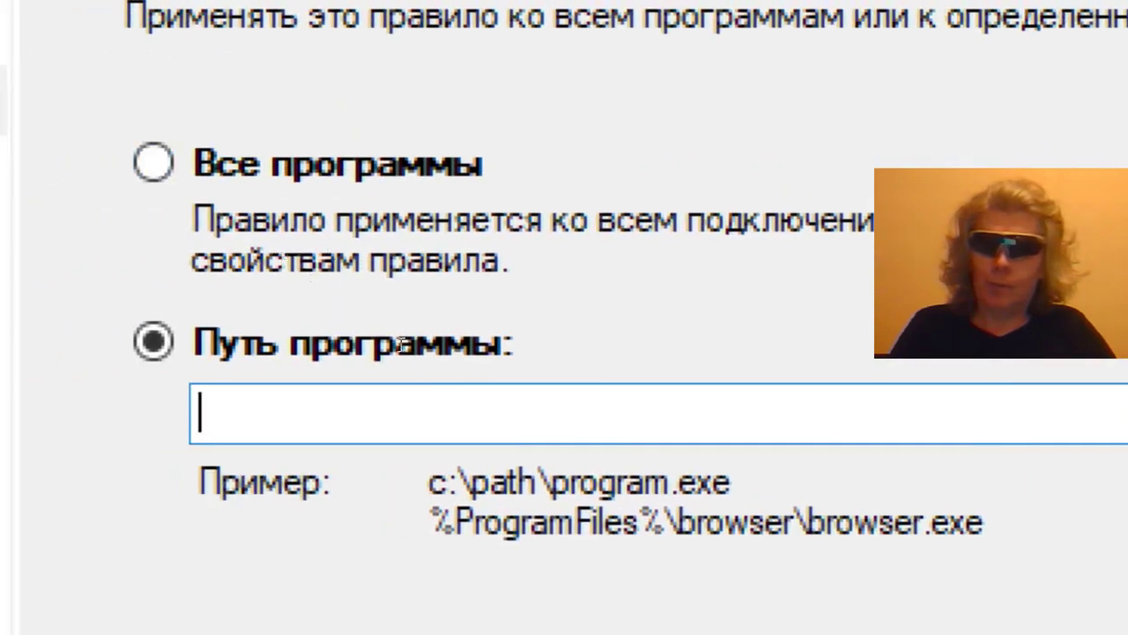
click(656, 340)
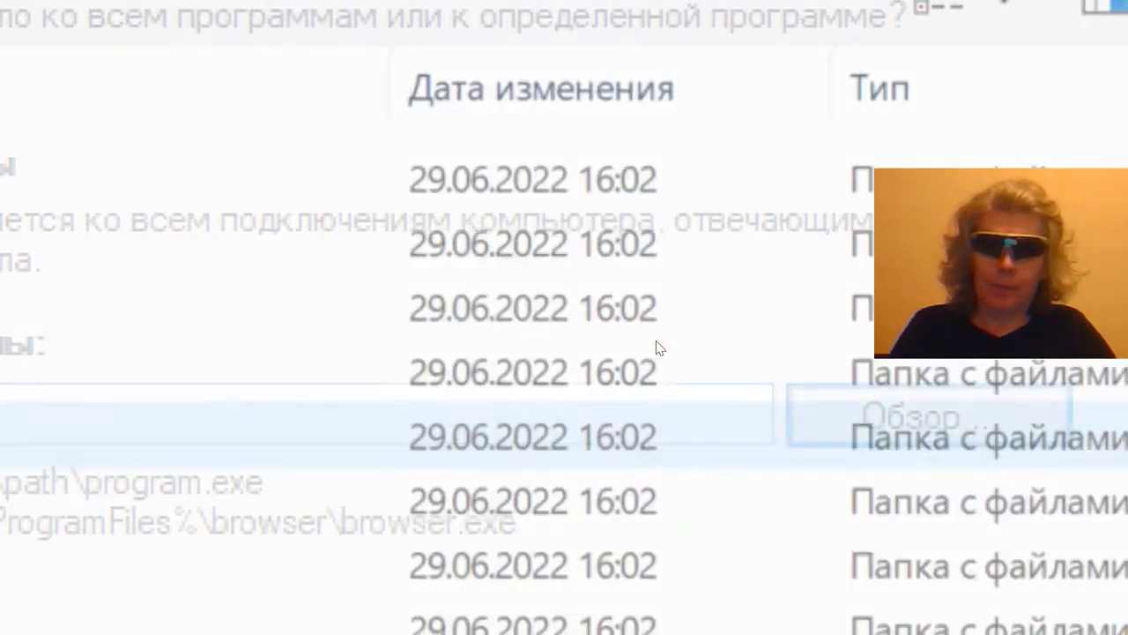
scroll(396, 349, down, 5)
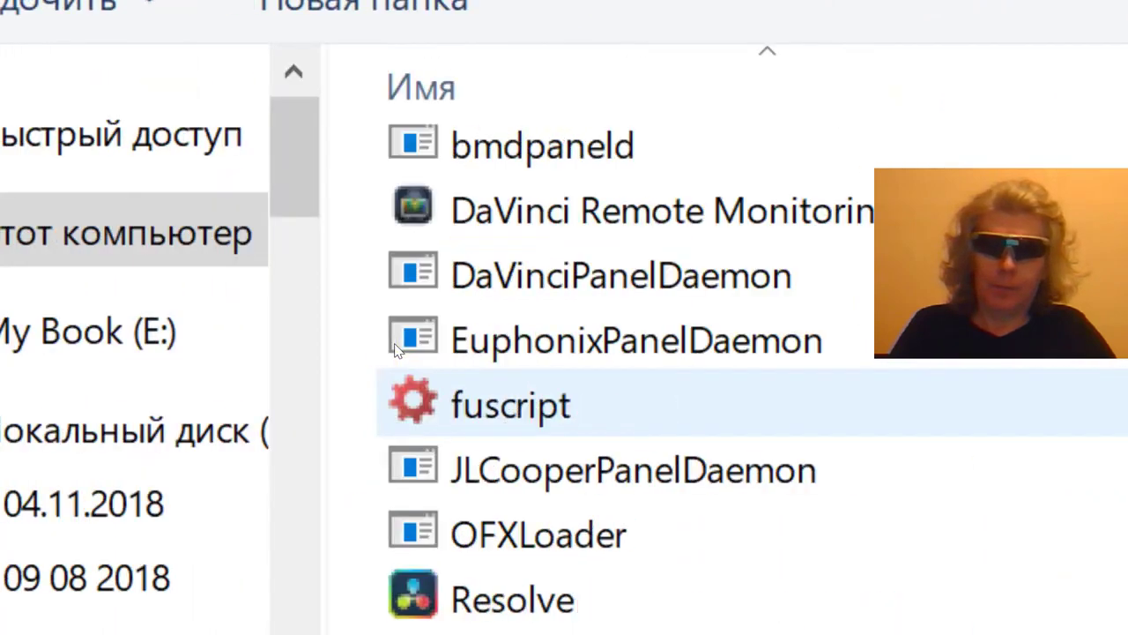
key(Down)
key(Up)
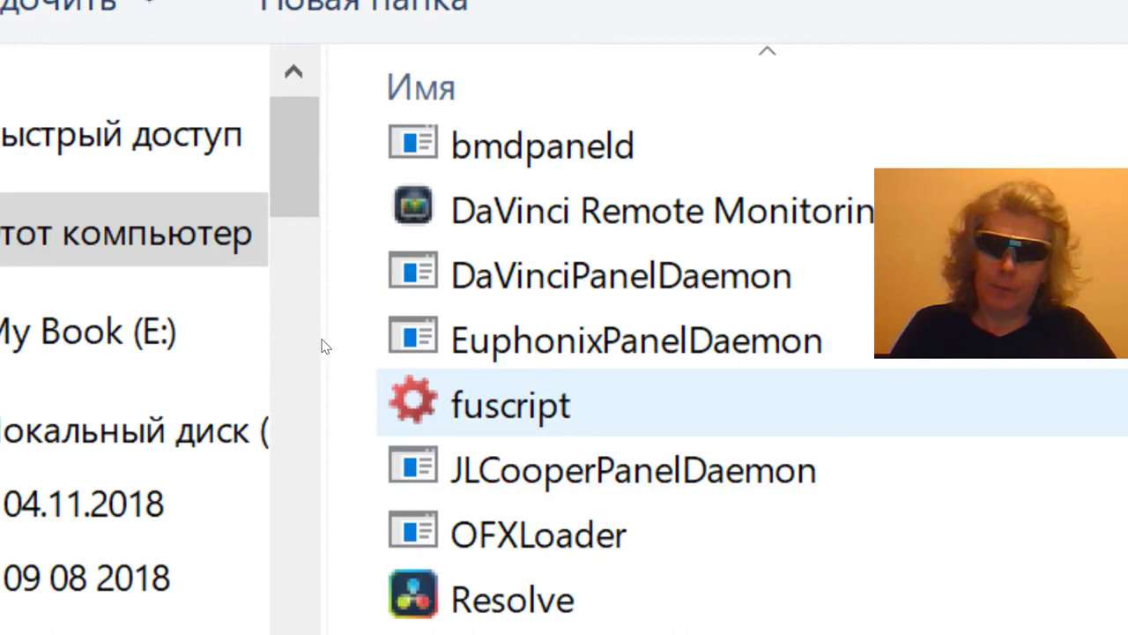
click(323, 344)
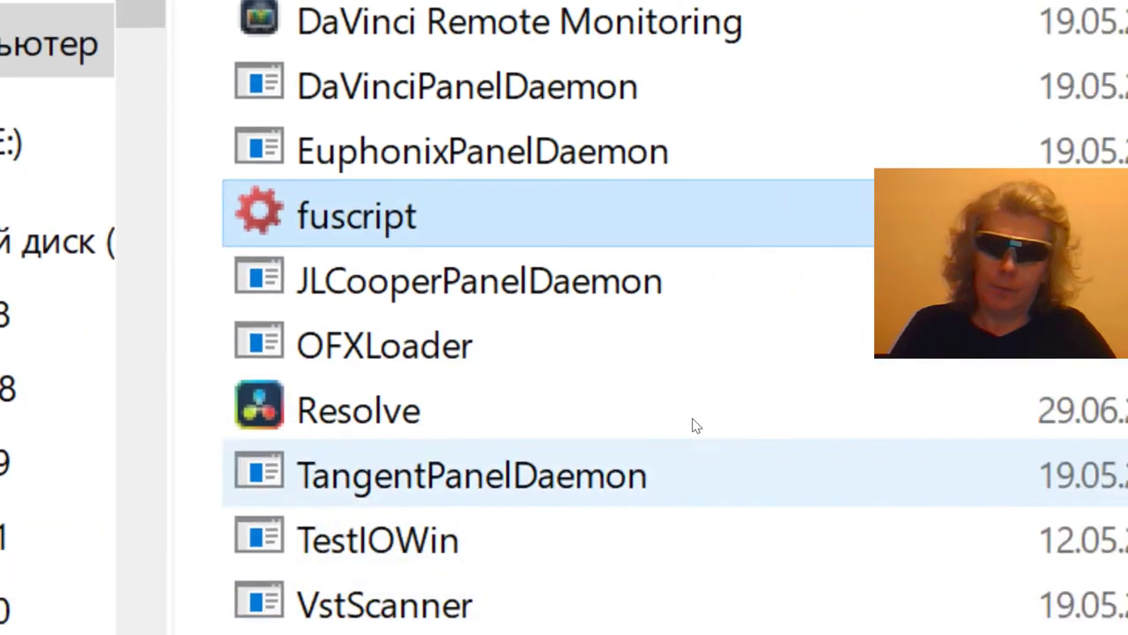
mouse_move(458, 404)
click(313, 396)
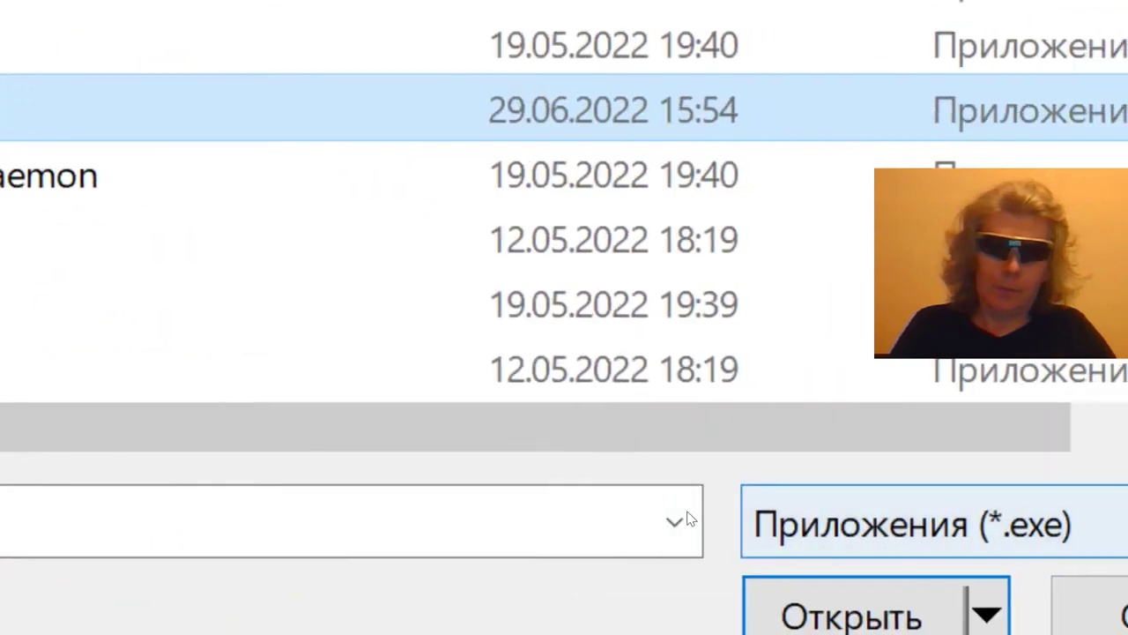
click(622, 540)
key(Return)
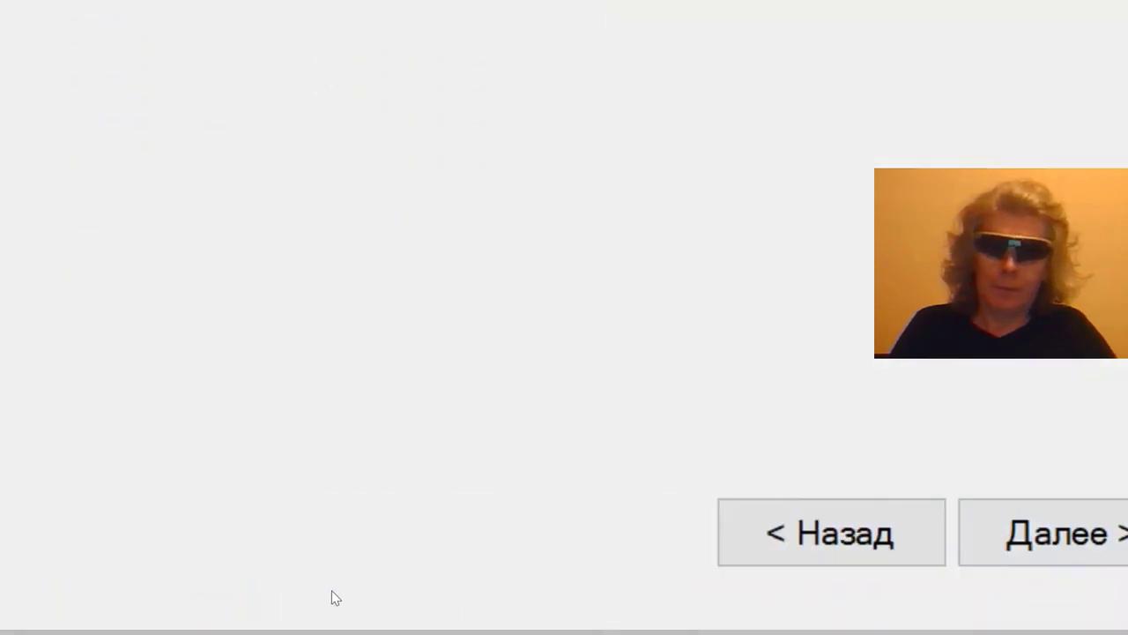
Step: Accept the program path, action and profile settings of the new outbound rule and name it resolve
click(606, 602)
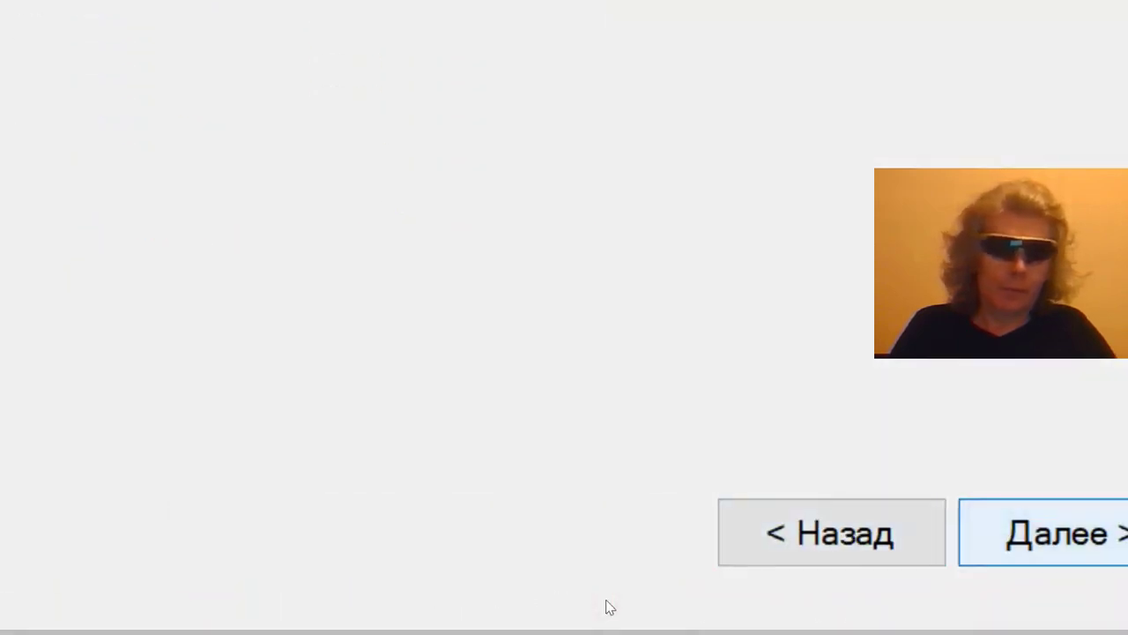
key(Return)
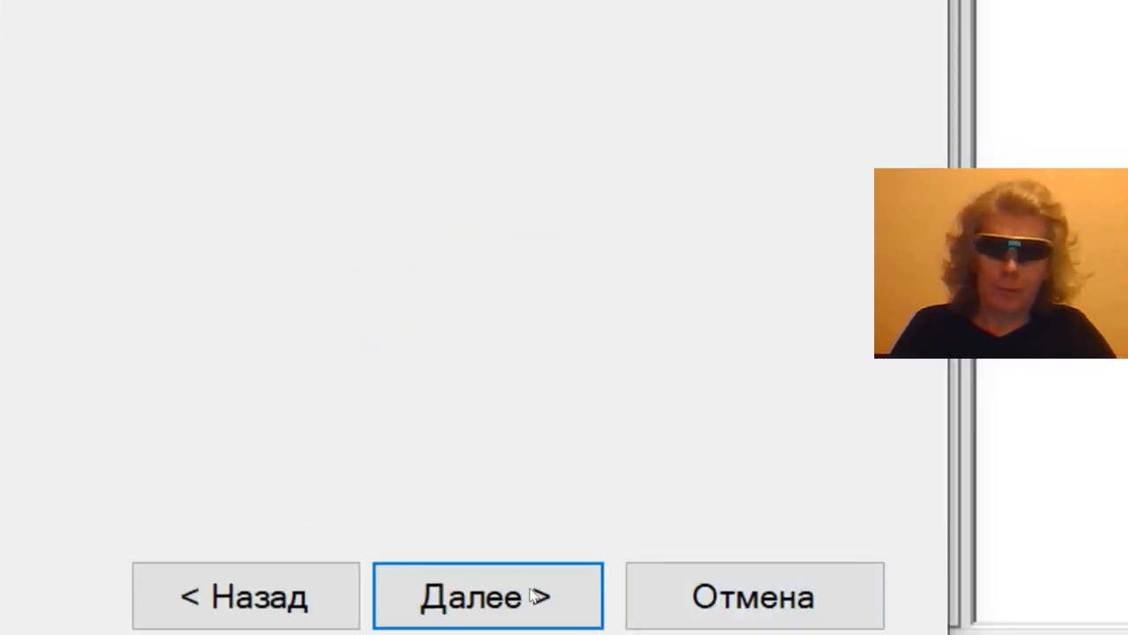
click(597, 604)
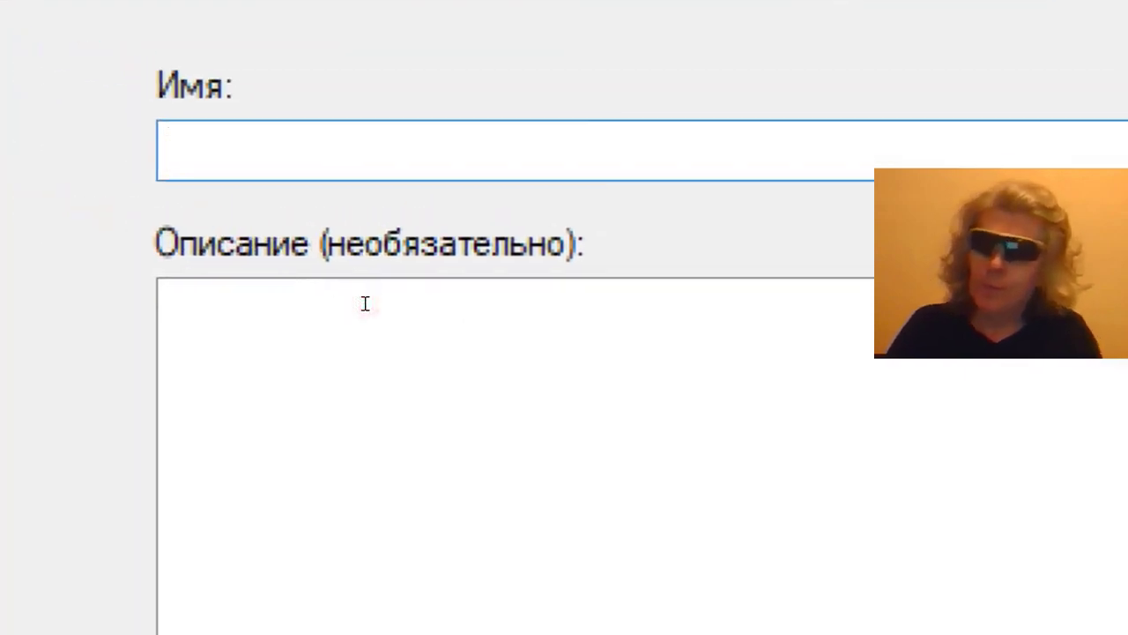
text(r)
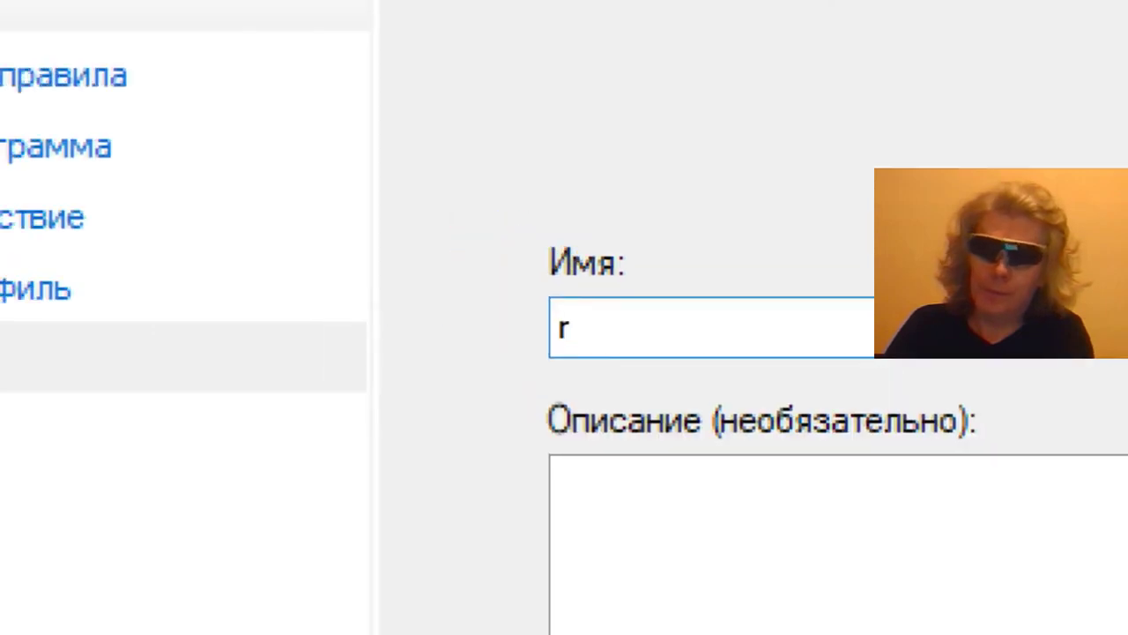
text(esol)
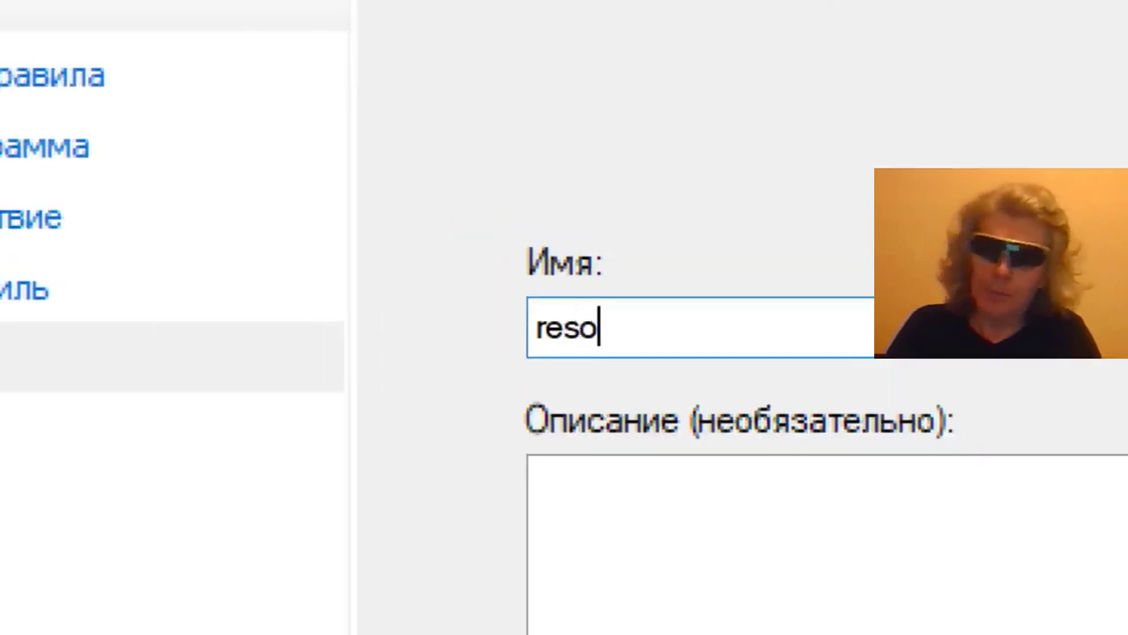
text(ve)
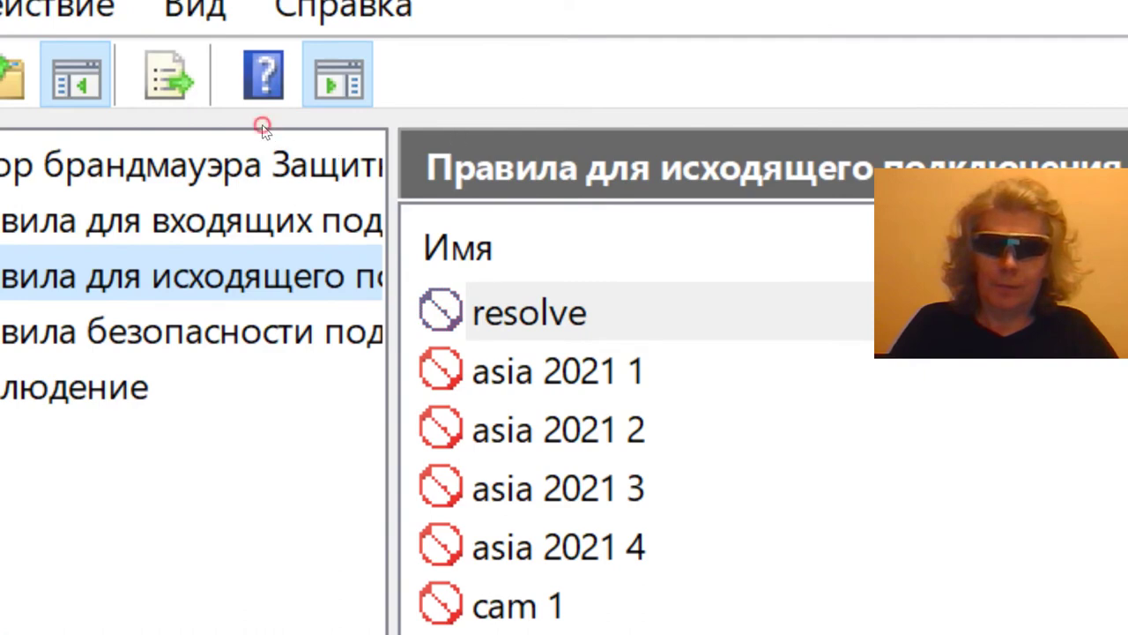
Step: Examine the full program path in the resolve rule's properties under programs and services, and close the properties without changes
double_click(529, 312)
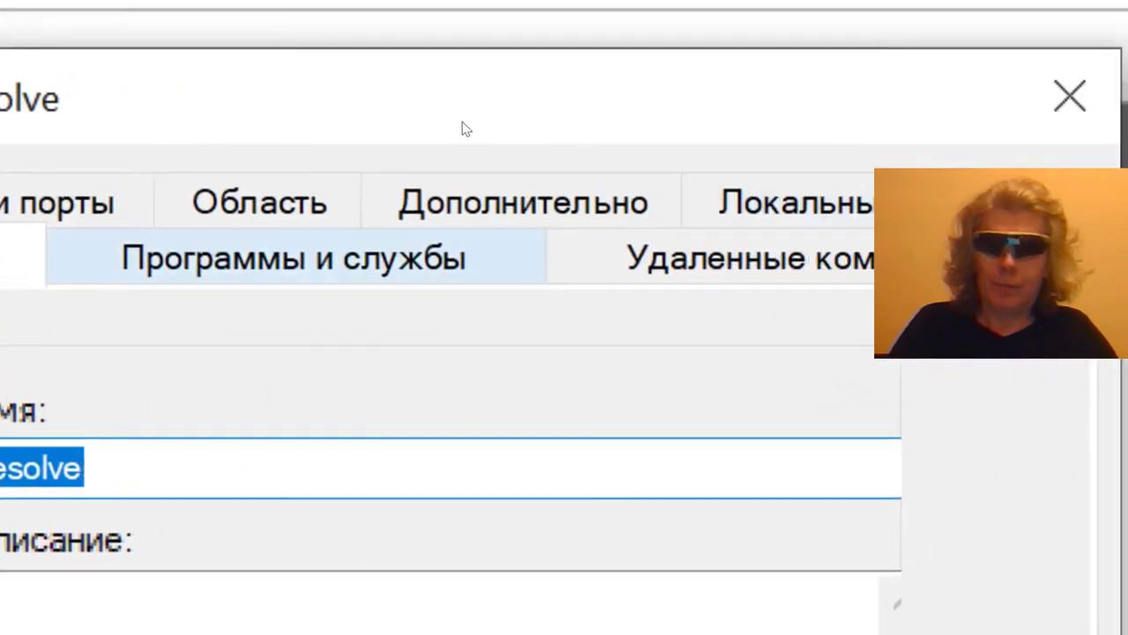
click(485, 265)
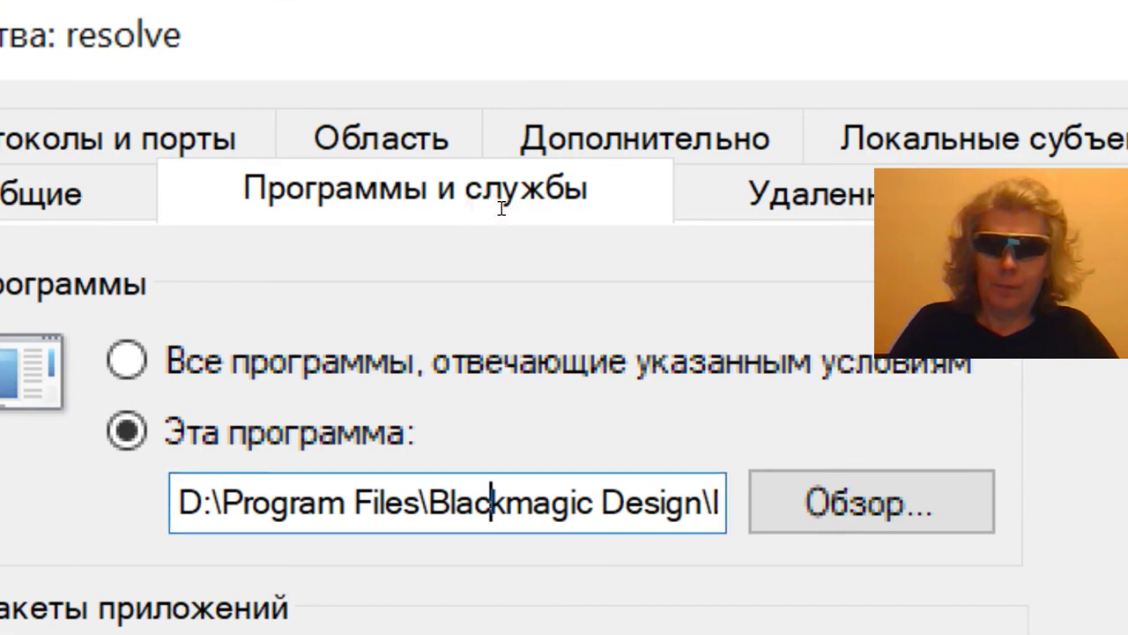
key(shift+Right)
key(shift+Right)
key(shift+Right)
key(shift+Right)
key(shift+Right)
key(shift+Right)
key(shift+Right)
key(shift+Right)
key(shift+Right)
key(shift+Right)
key(shift+Right)
key(shift+Right)
key(shift+Right)
key(shift+Right)
key(shift+Right)
key(shift+Right)
key(shift+Right)
key(shift+Right)
key(shift+Right)
key(shift+Right)
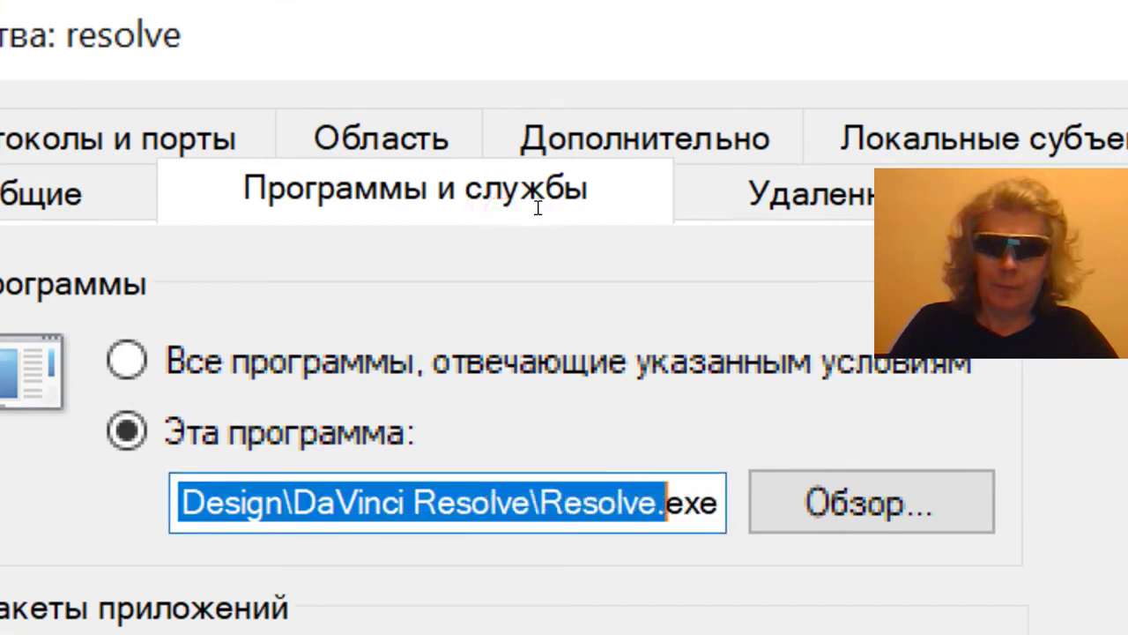
click(541, 188)
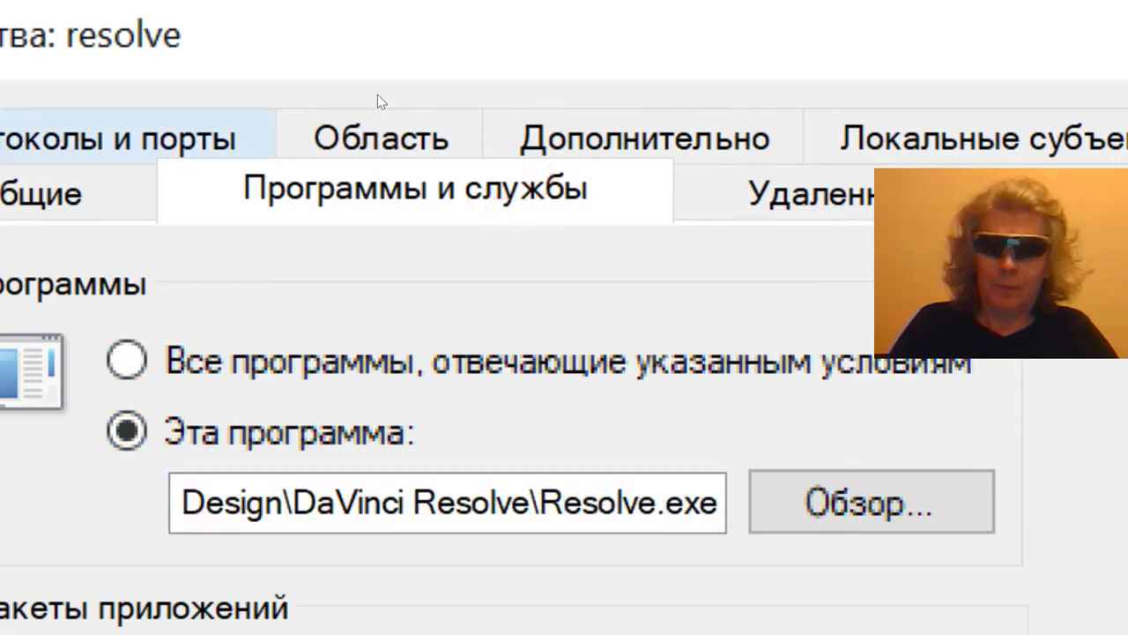
key(ctrl+shift+Tab)
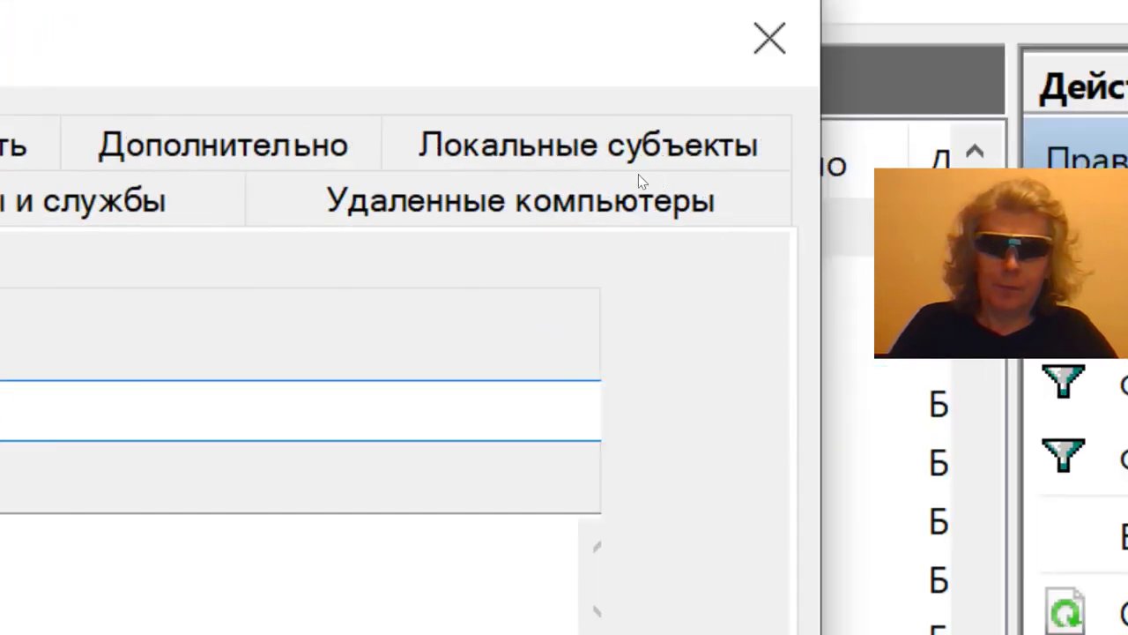
click(758, 44)
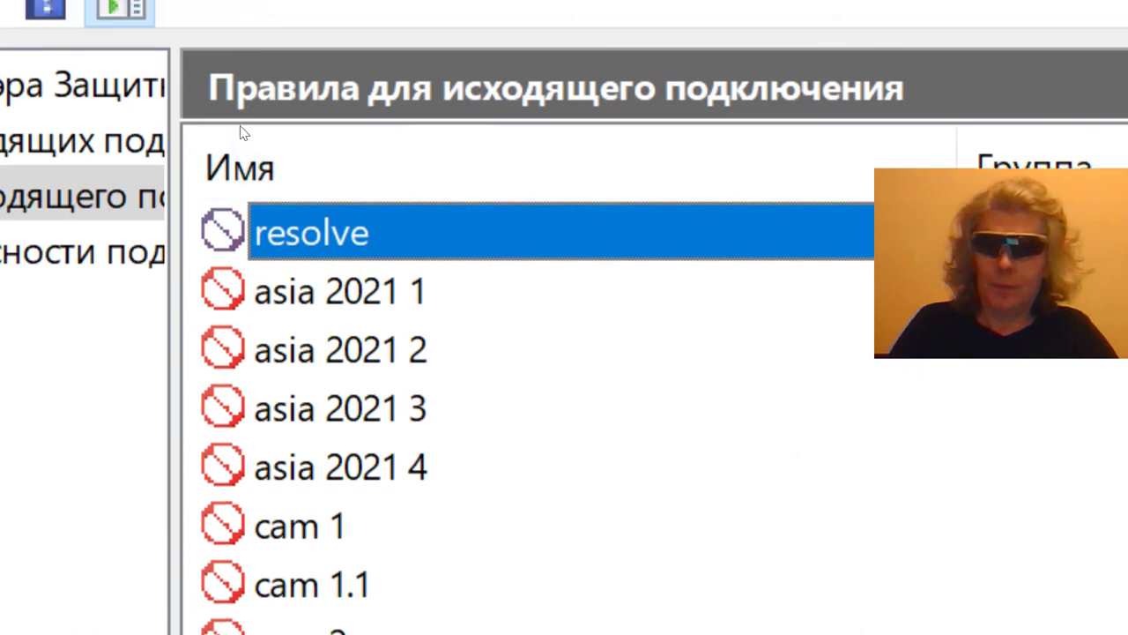
Step: Disable the resolve outbound rule and enable it again
key(shift+F10)
key(Down)
key(Return)
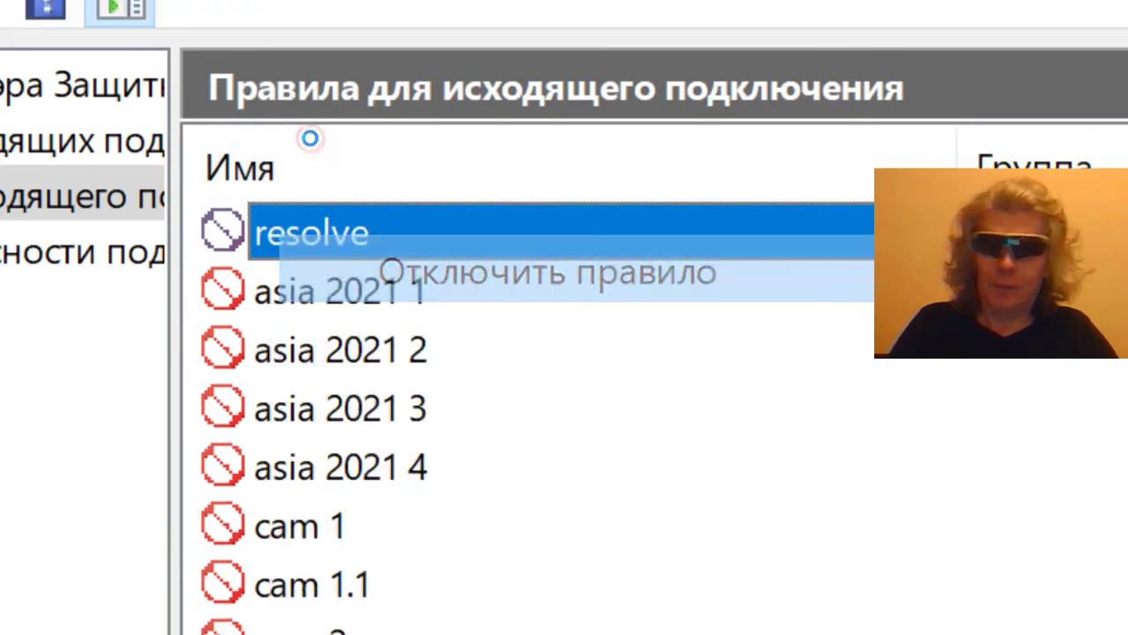
key(shift+F10)
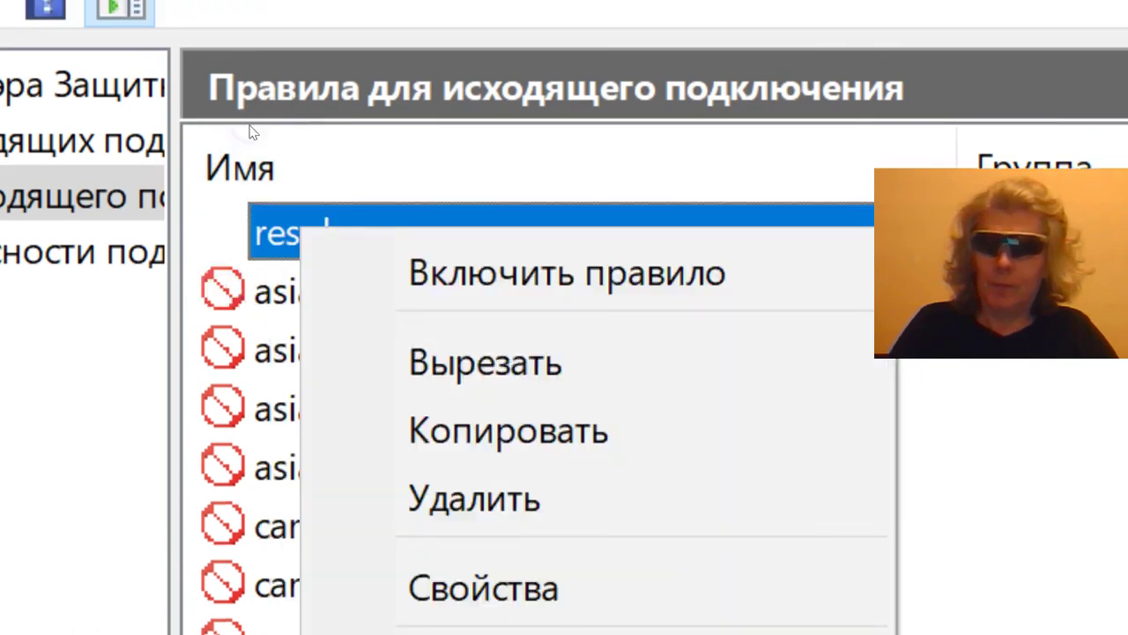
key(Down)
key(Return)
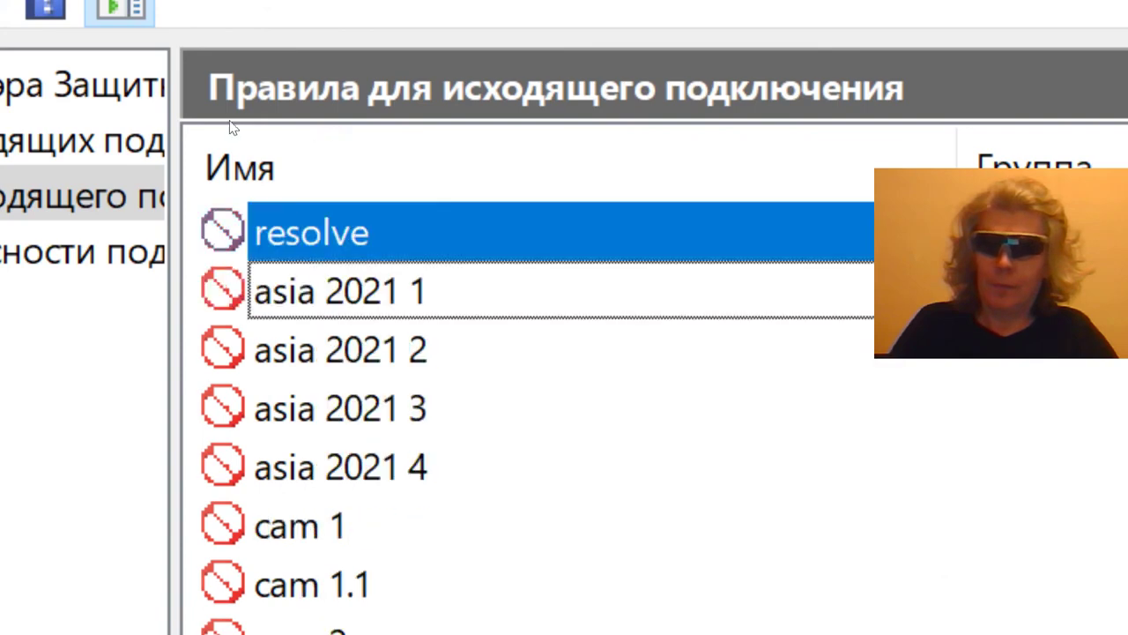
Step: Delete the resolve rule from the outbound connection rules and confirm the deletion
key(Up)
key(shift+F10)
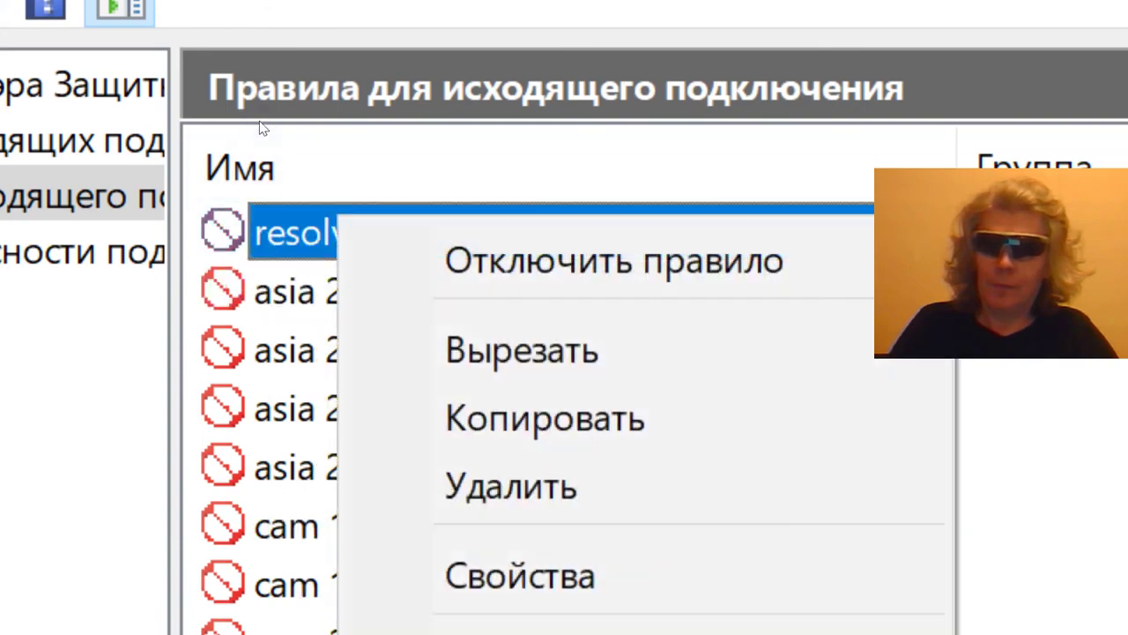
key(Up)
key(Up)
key(Down)
key(Down)
key(Down)
key(Down)
key(Down)
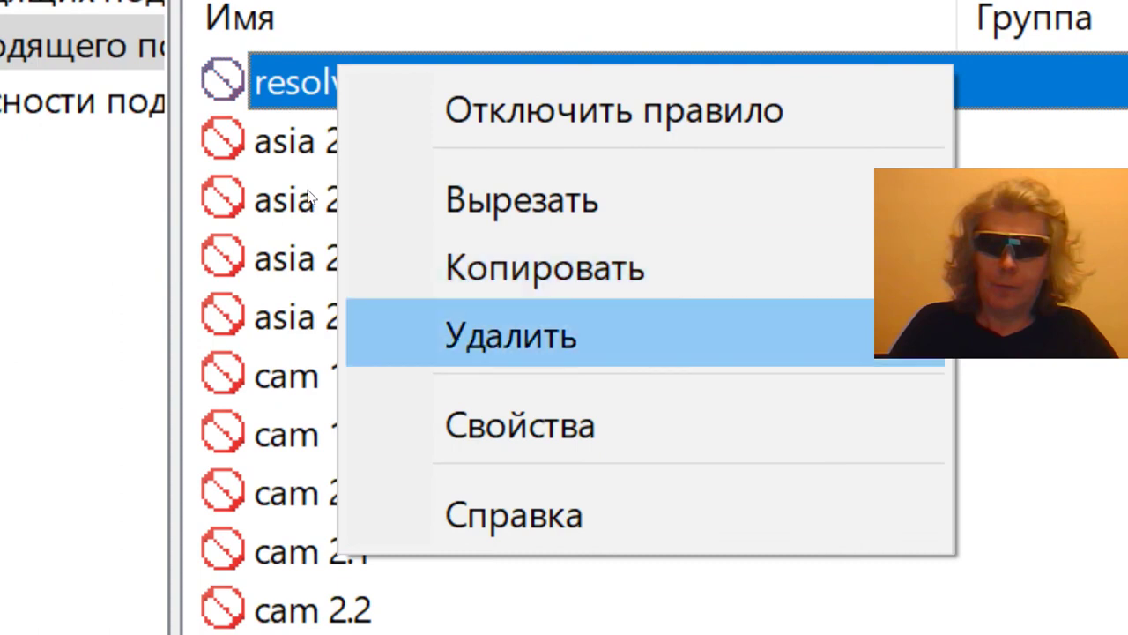
key(Return)
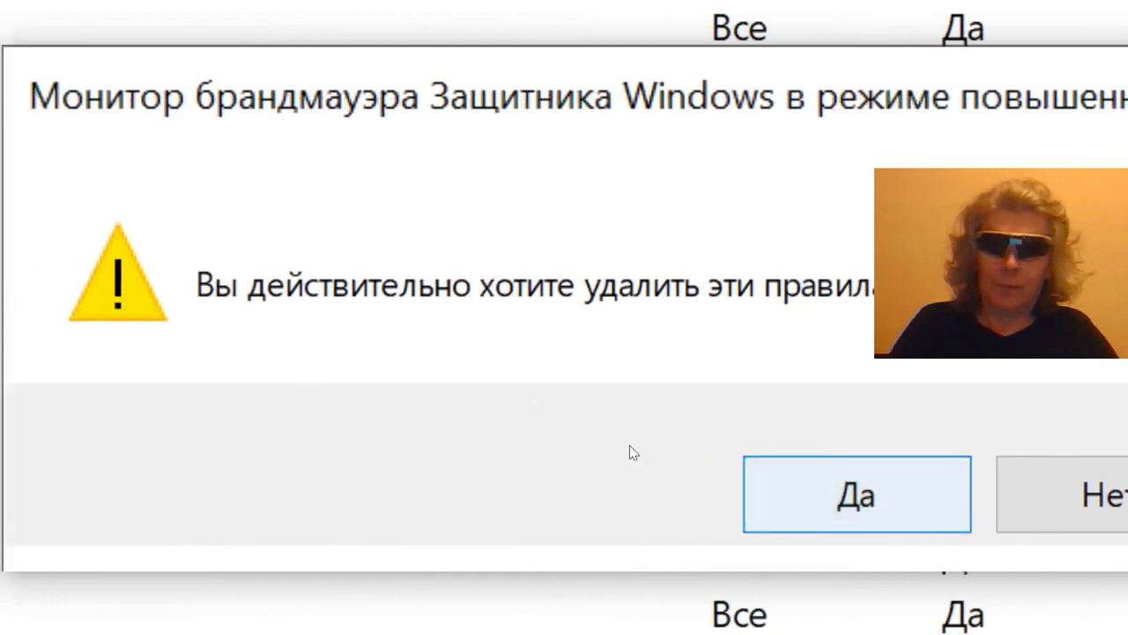
key(Return)
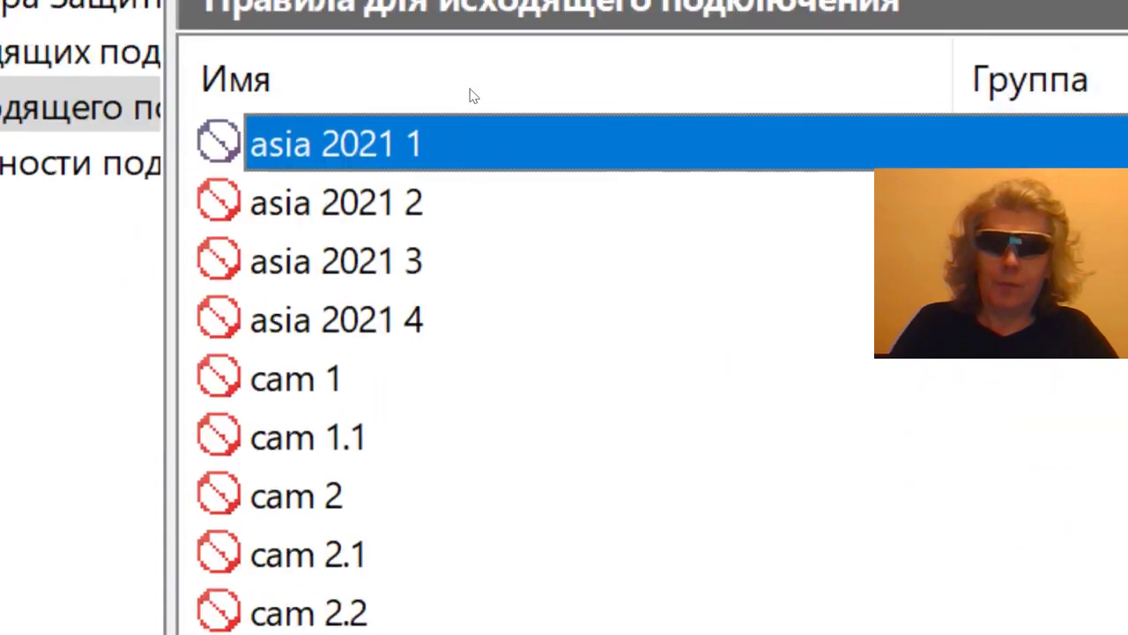